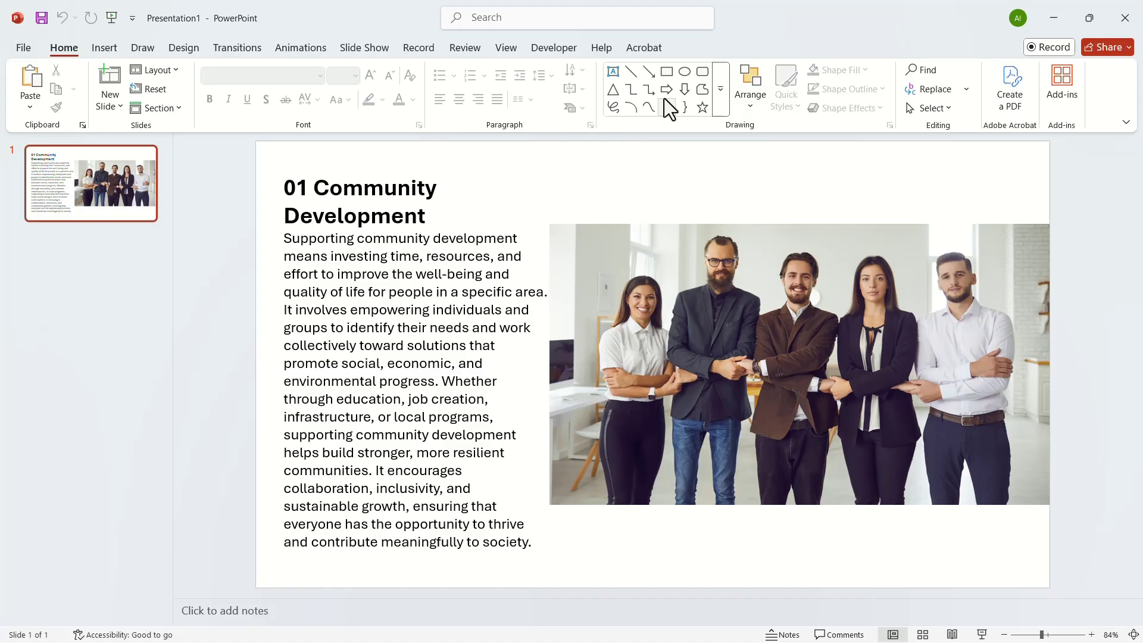
Draw a tall Insert > Shapes rectangle over the photo's left edge, spanning its full height
click(106, 51)
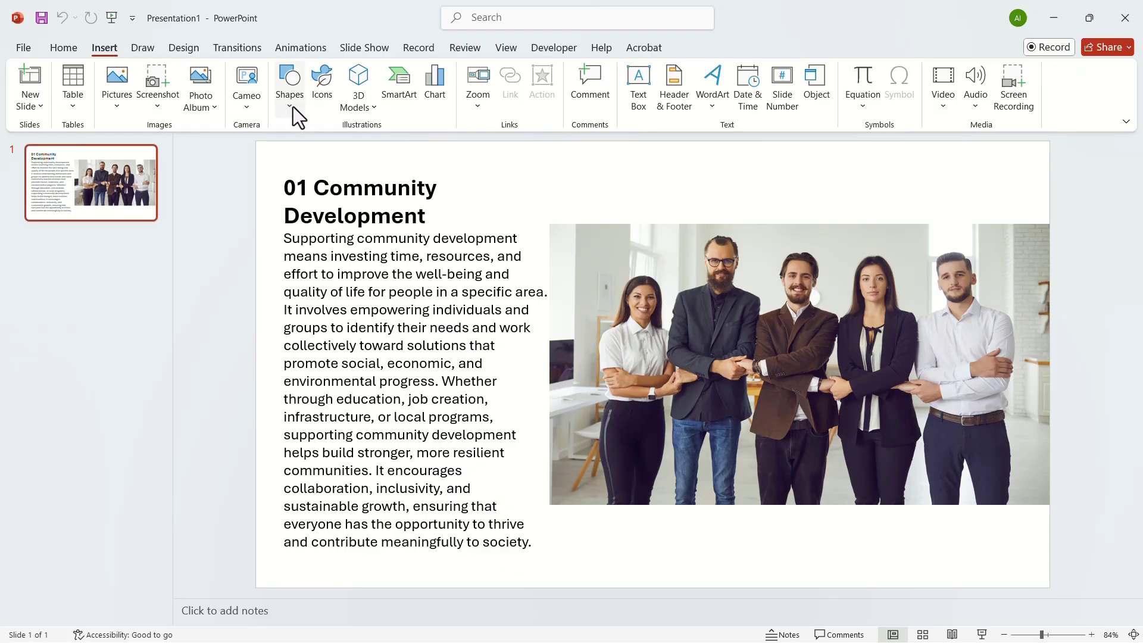
click(291, 90)
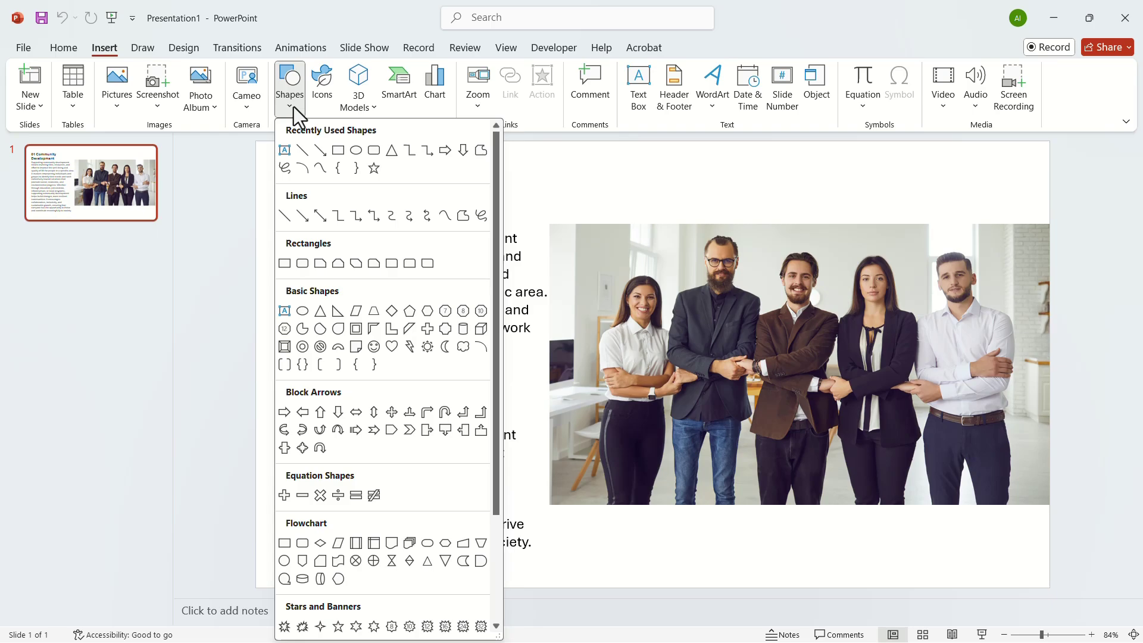
click(338, 150)
mouse_move(550, 224)
mouse_down()
mouse_move(625, 474)
mouse_move(649, 505)
mouse_up()
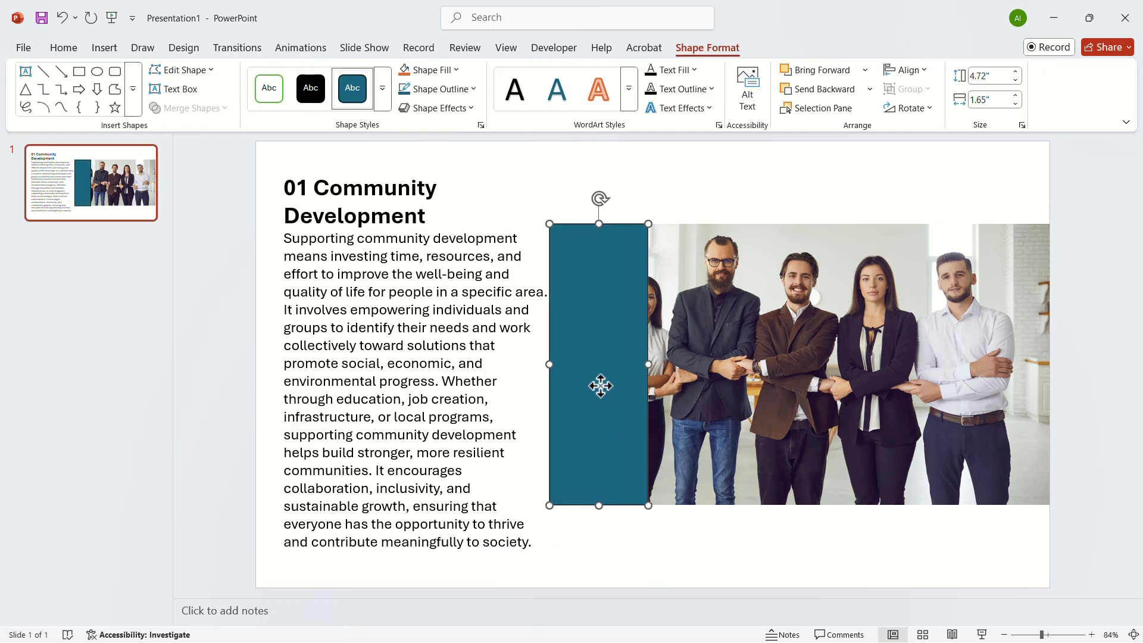
Open the Format Shape settings from the rectangle's right-click menu
right_click(600, 385)
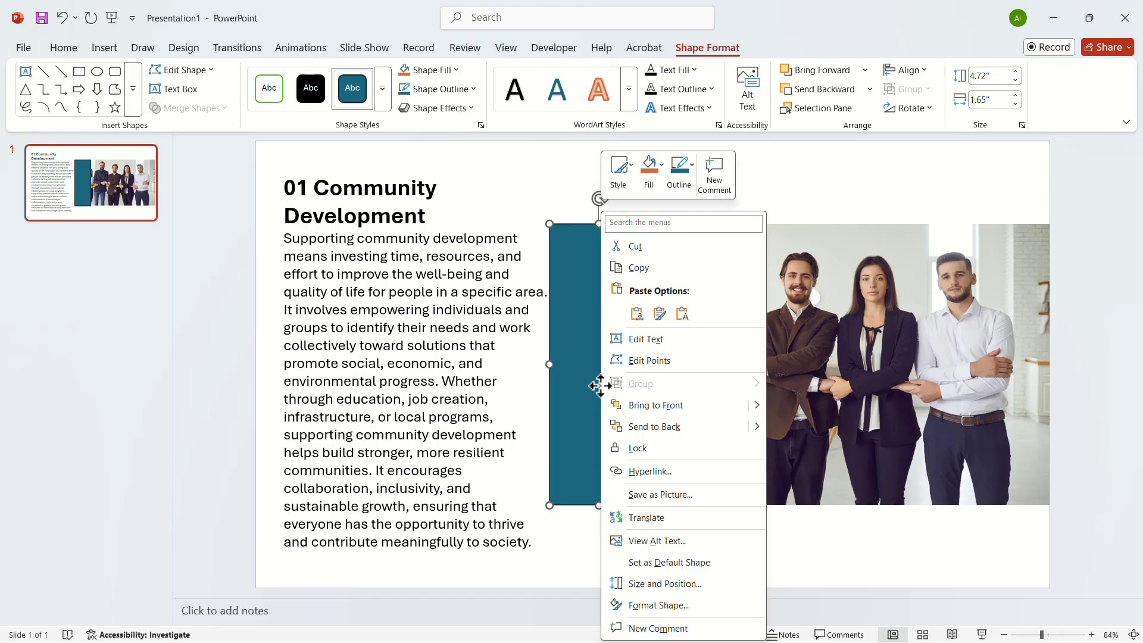
click(679, 606)
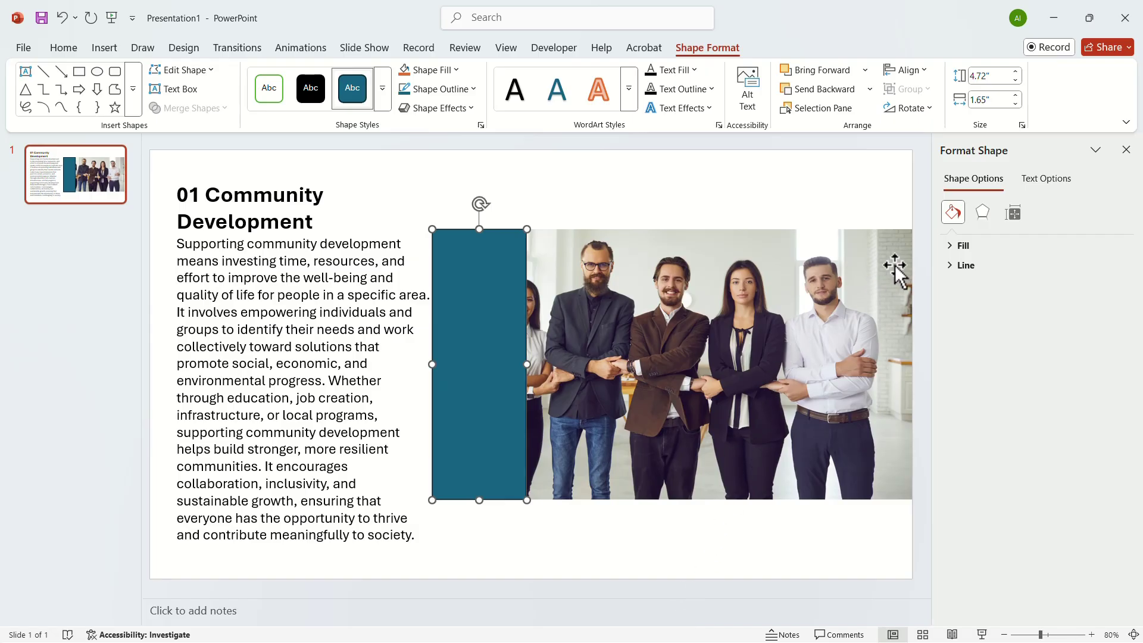
Give the rectangle a 0° gradient fill and delete the middle gradient stops
click(950, 244)
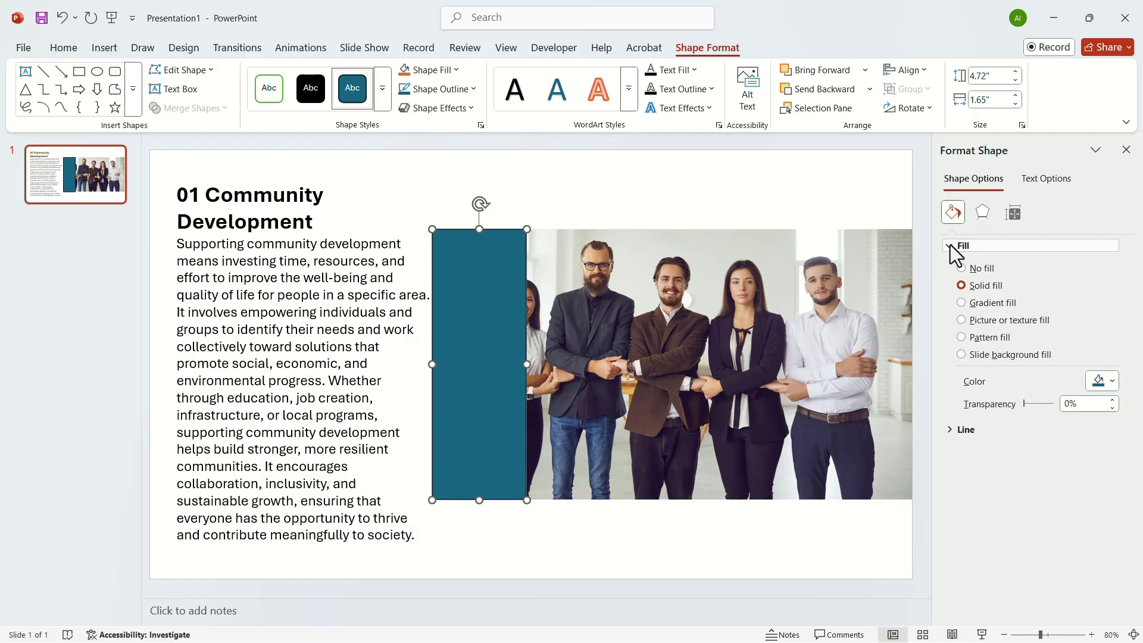
click(963, 303)
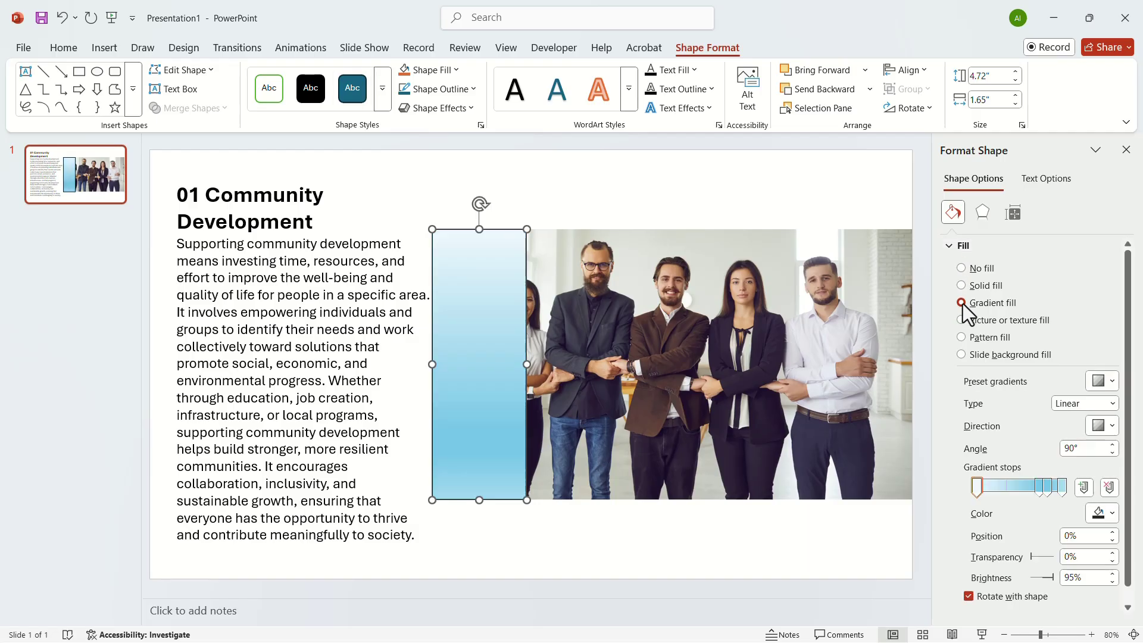
double_click(1077, 448)
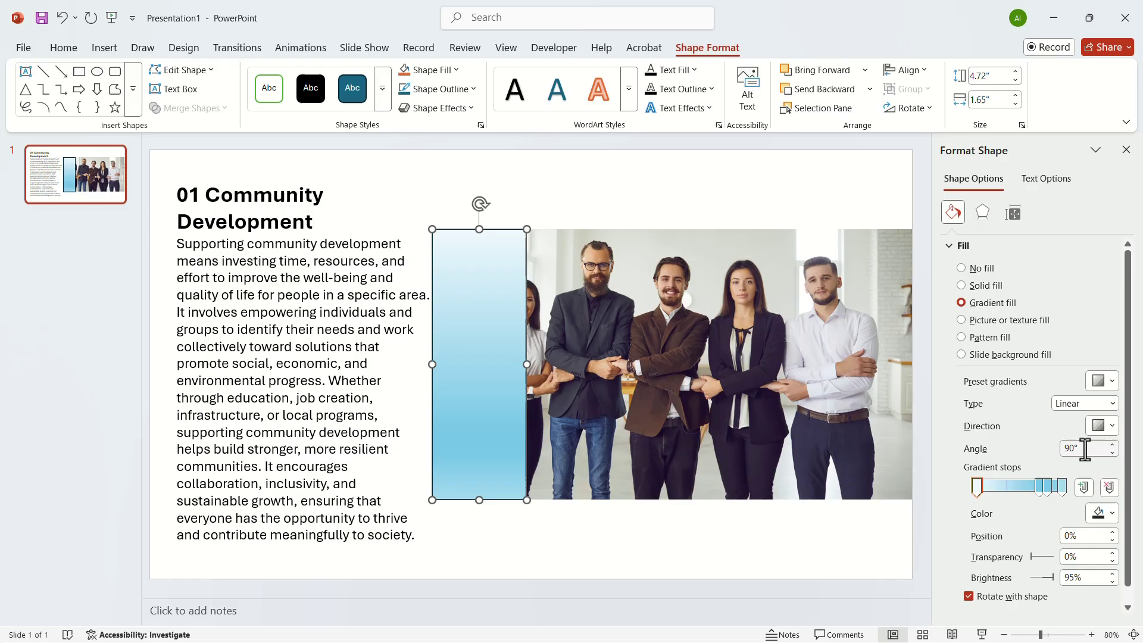
text(0)
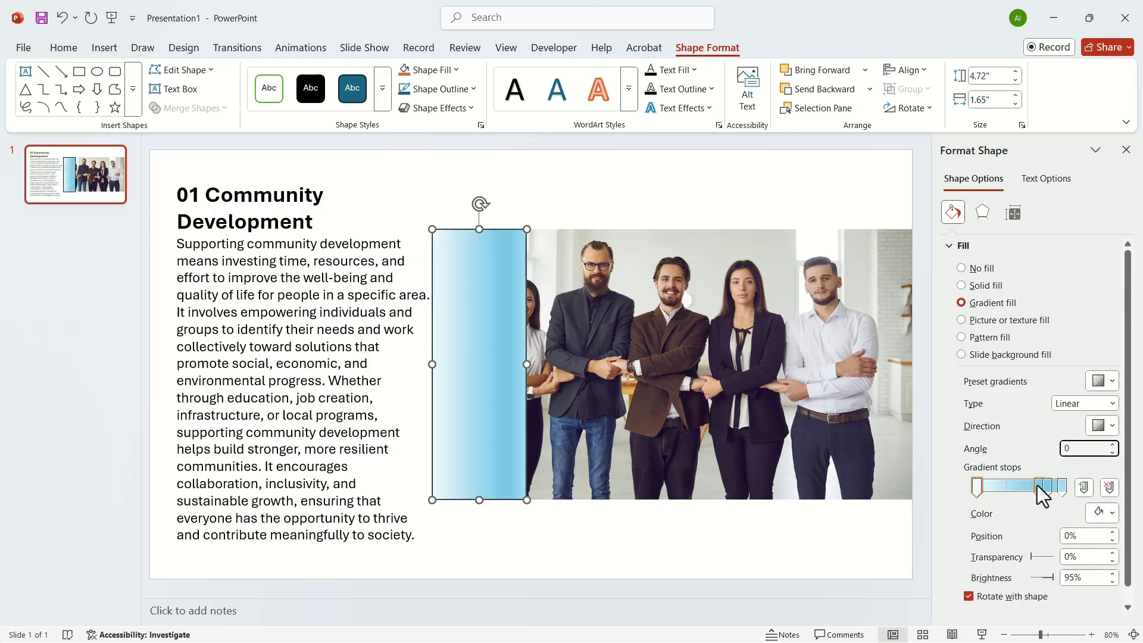
click(1041, 486)
key(Delete)
key(Delete)
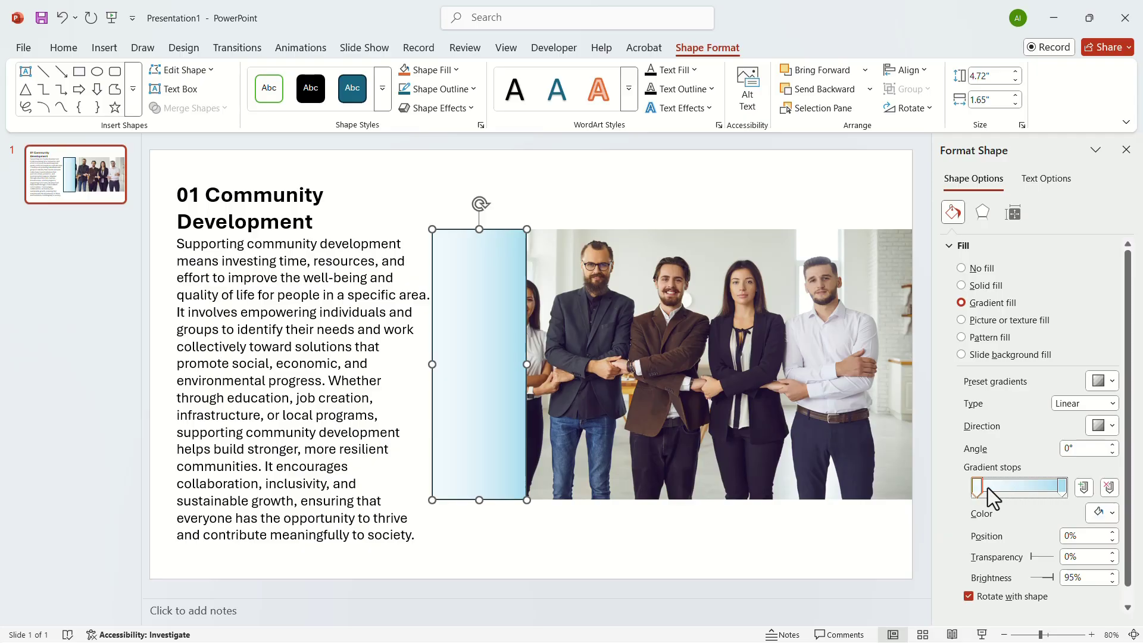
Make both gradient stops white and set the right stop's transparency to 100%
click(1105, 512)
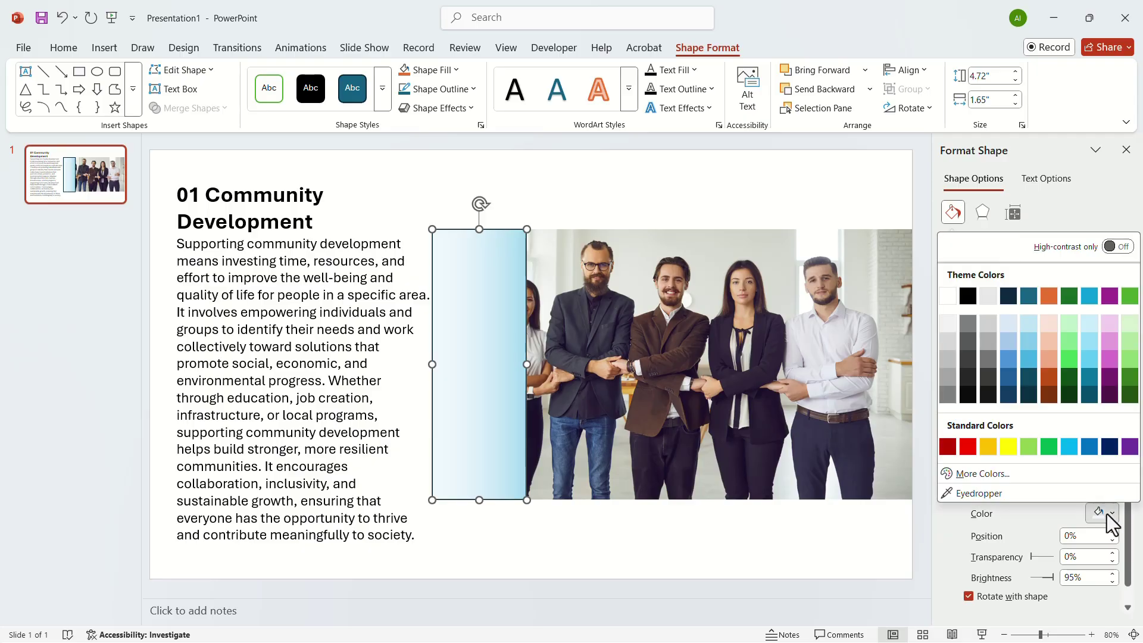
click(953, 298)
click(1063, 487)
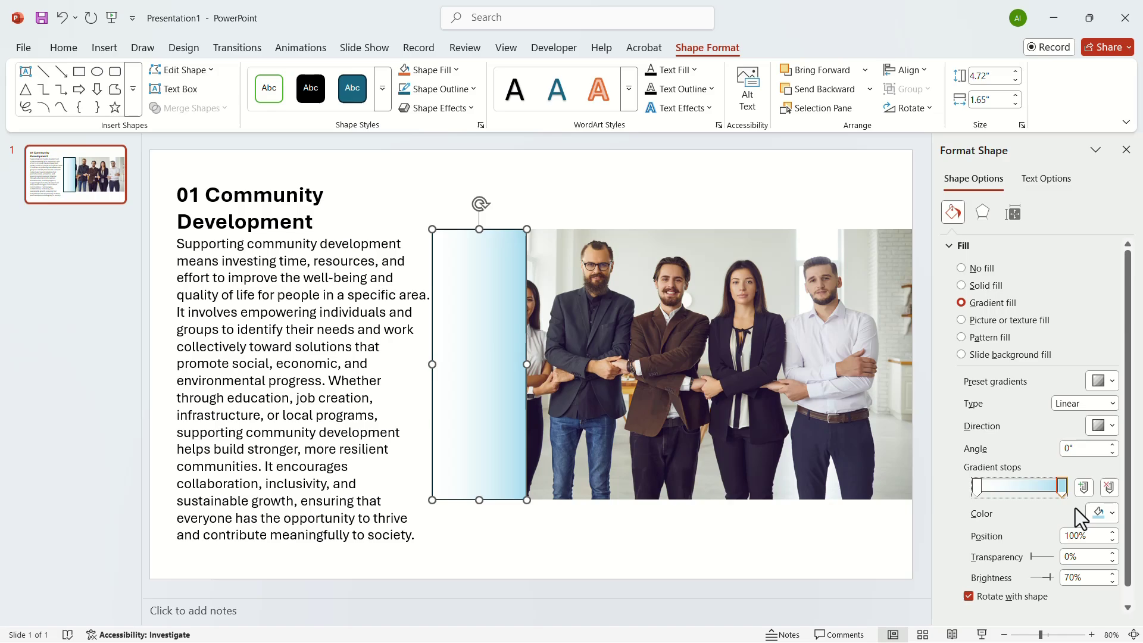
click(1090, 512)
click(948, 299)
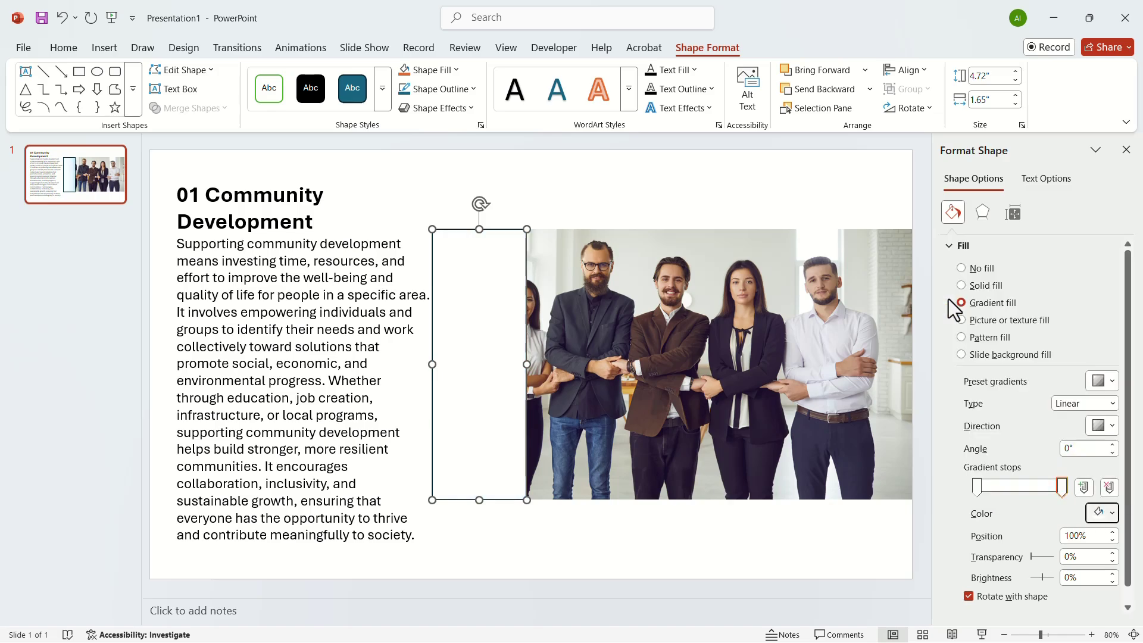
click(1066, 555)
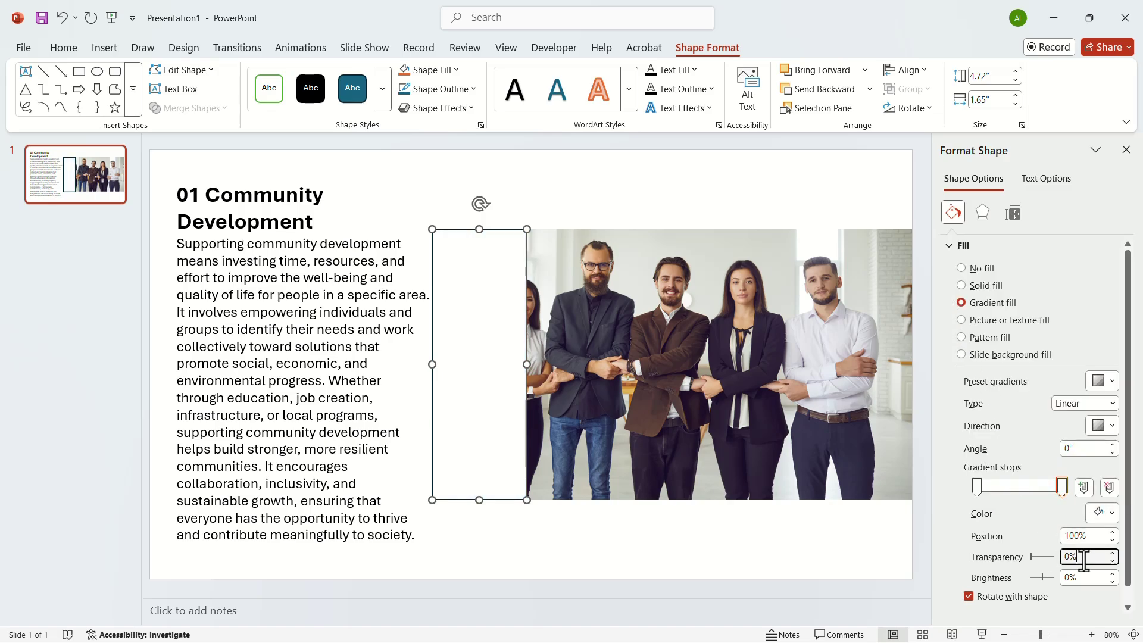
text(100)
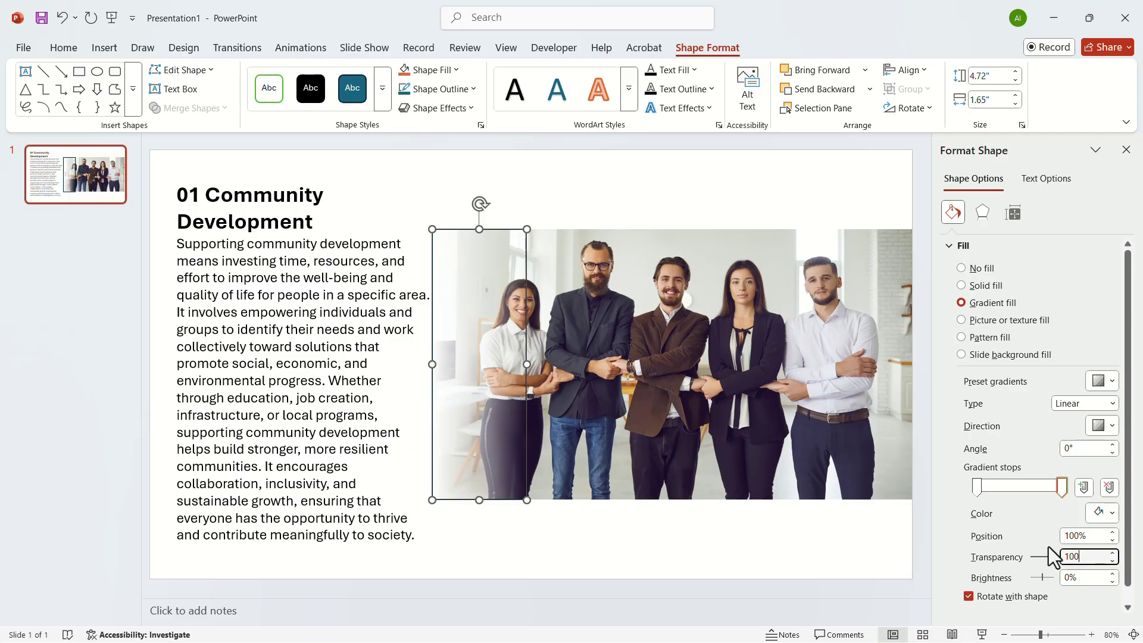
Remove the rectangle's outline by setting Line to No line
click(951, 247)
click(954, 265)
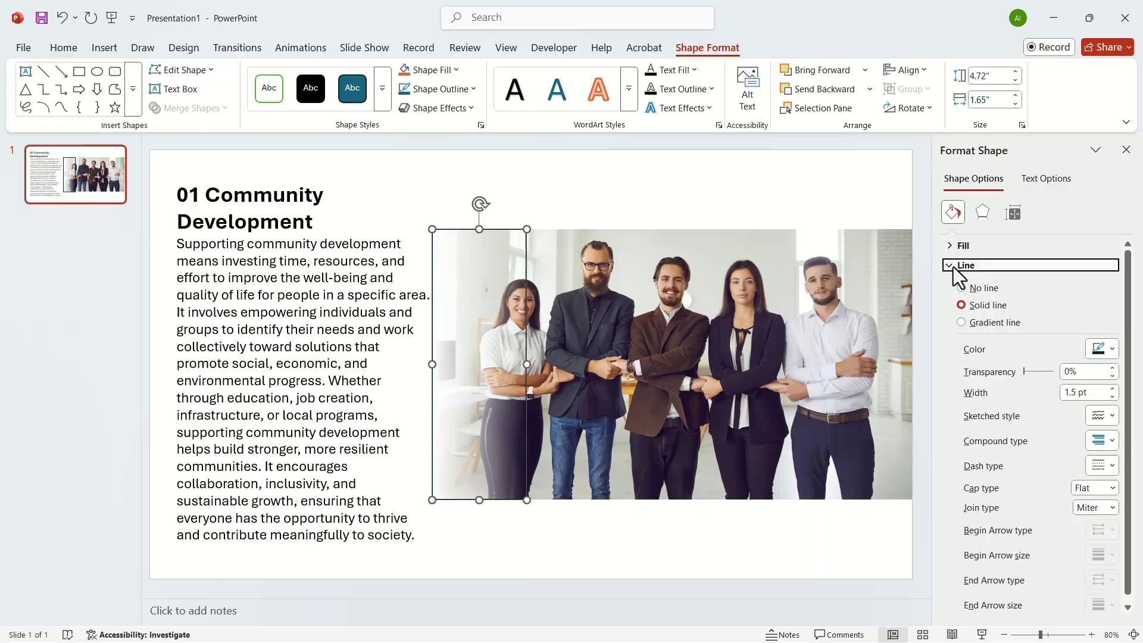
click(965, 288)
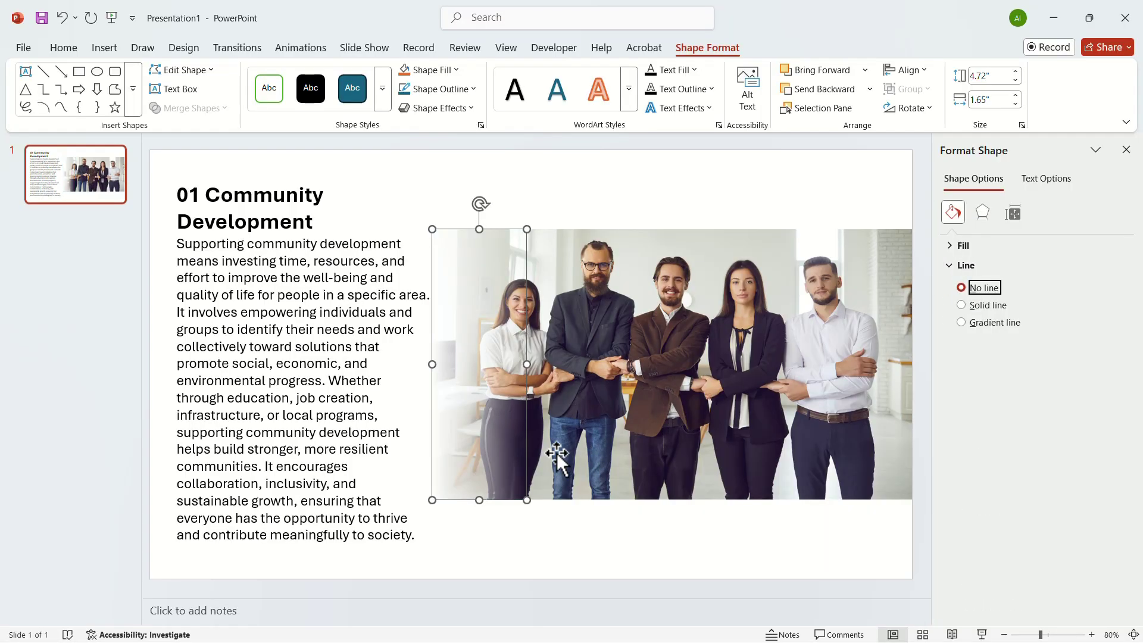
Widen the gradient rectangle further over the photo and review the softened edge
click(545, 517)
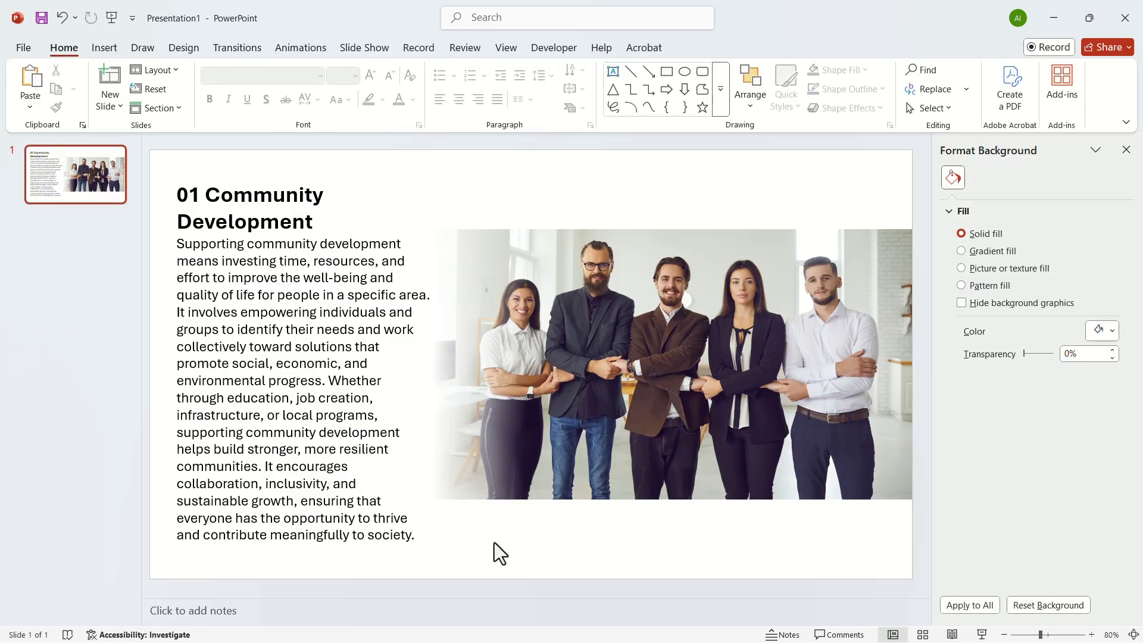
click(479, 418)
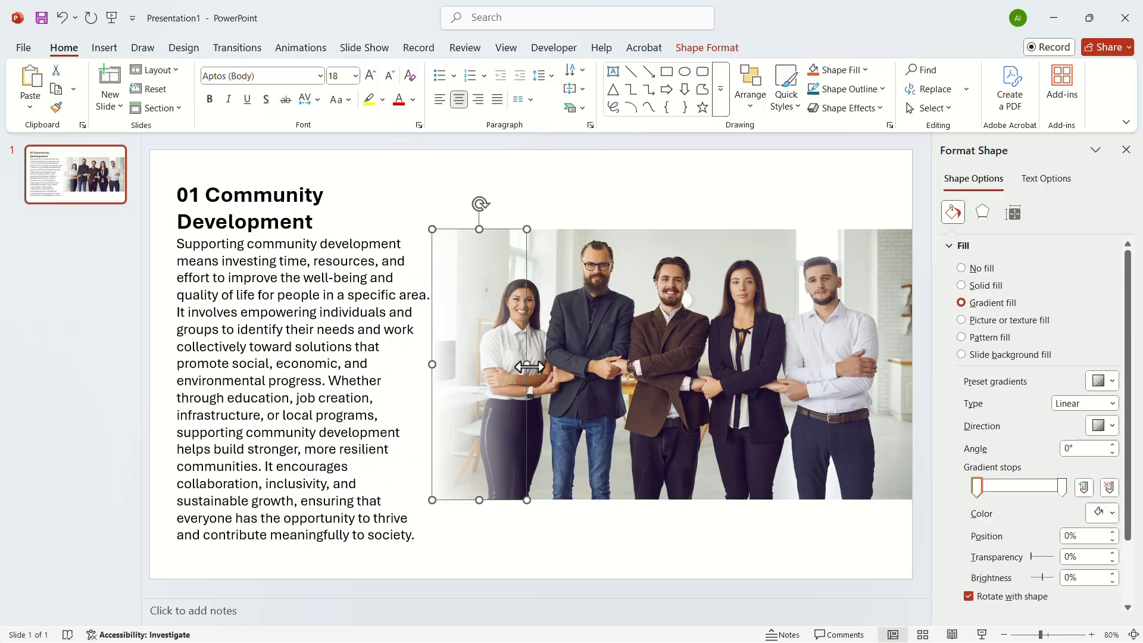
drag(529, 367, 552, 370)
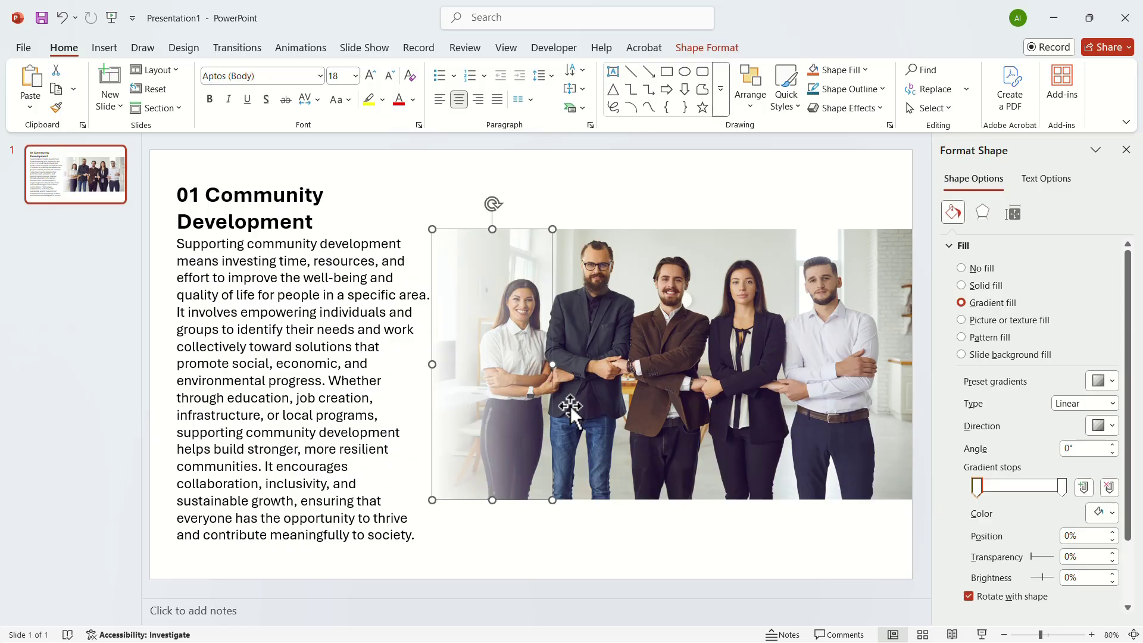
click(600, 533)
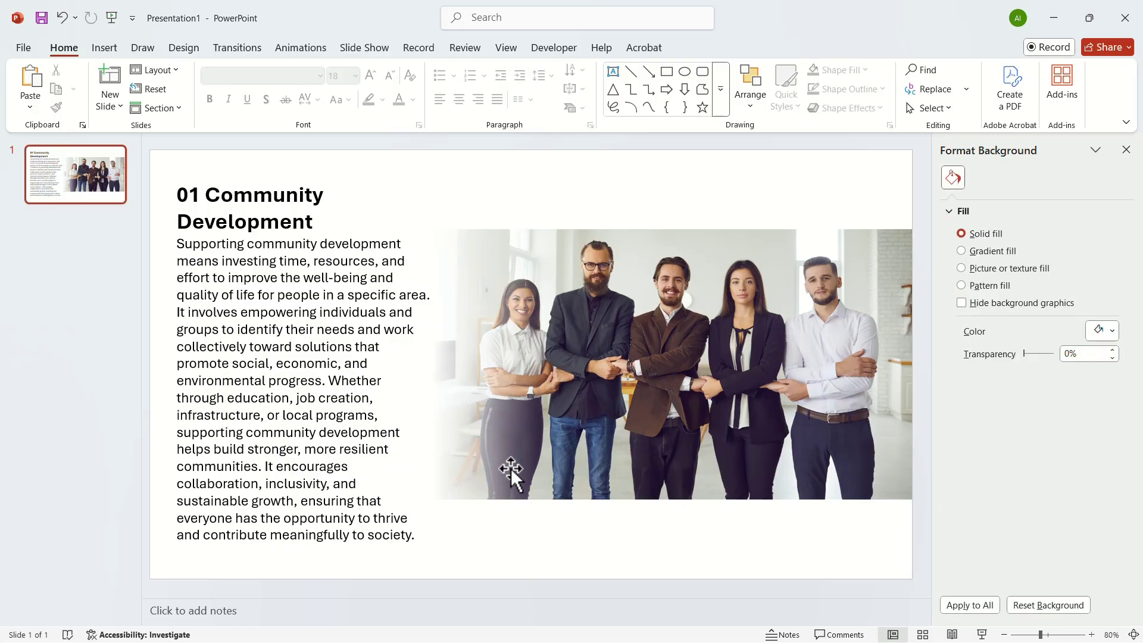